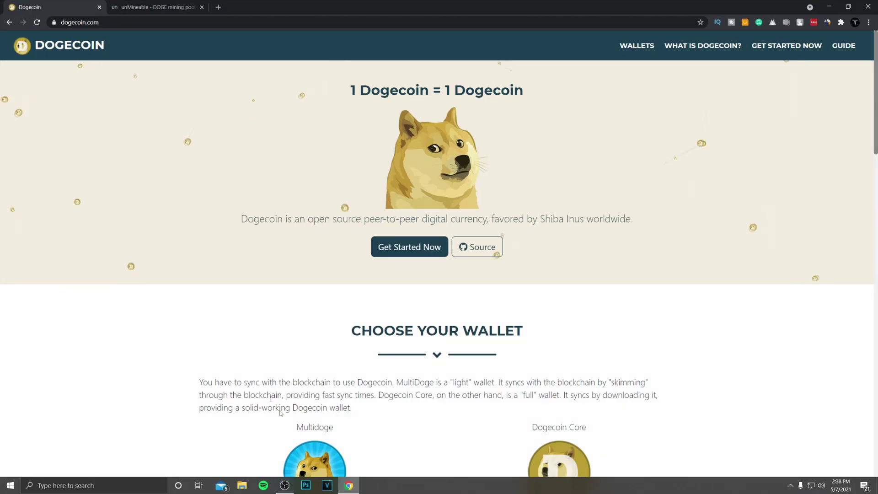
- Download the Windows 64-bit Dogecoin Core installer from dogecoin.com and run it
scroll(337, 287, "down", 1)
scroll(337, 286, "down", 4)
scroll(330, 382, "up", 4)
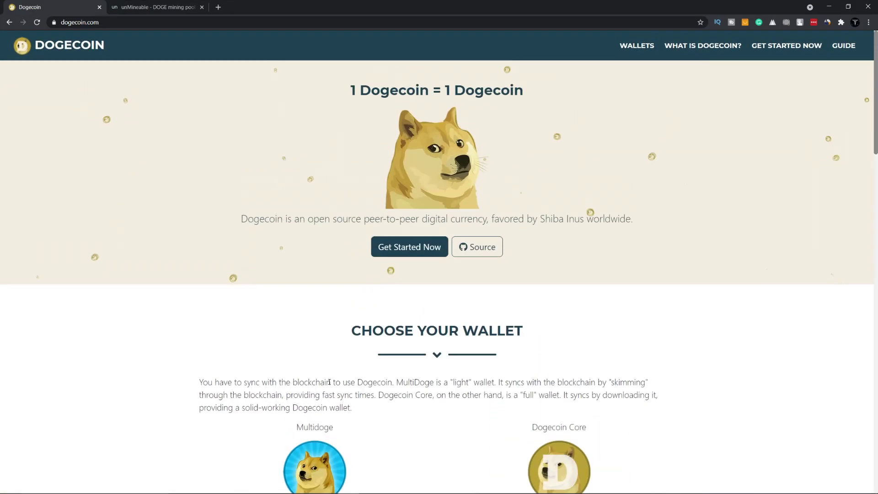
scroll(388, 418, "down", 5)
right_click(388, 417)
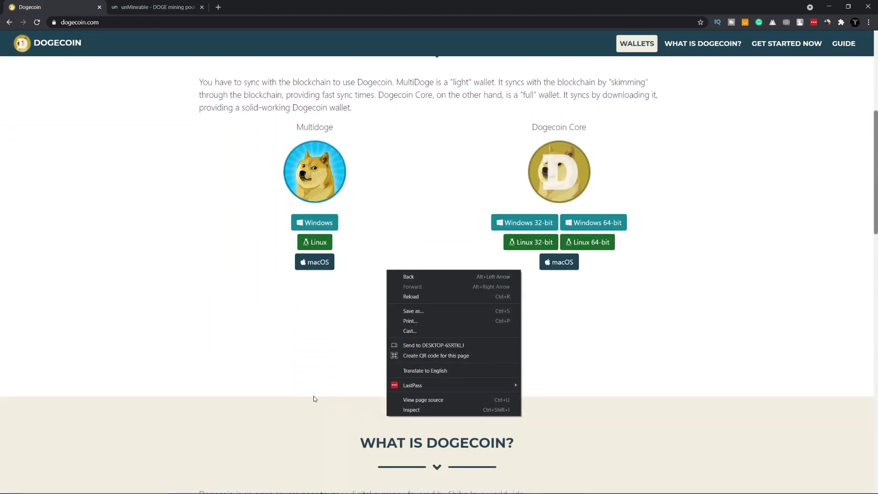
scroll(289, 395, "down", 4)
scroll(263, 421, "up", 7)
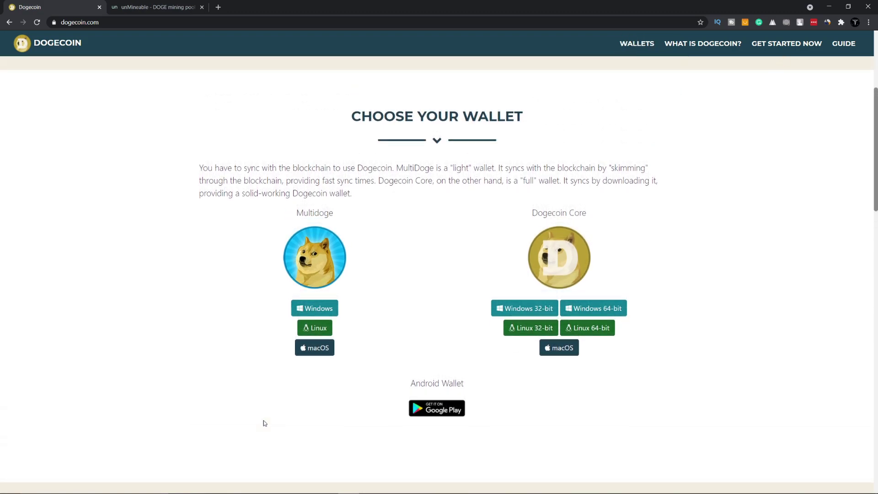
scroll(576, 337, "down", 3)
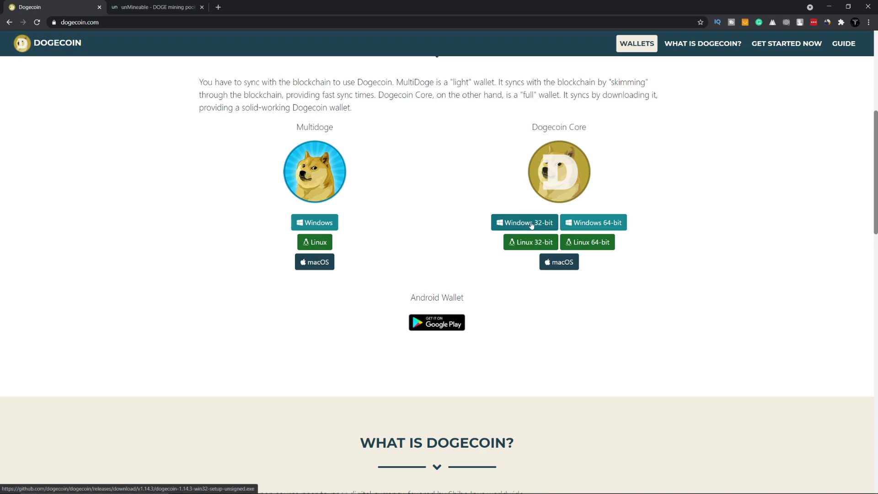
left_click(600, 226)
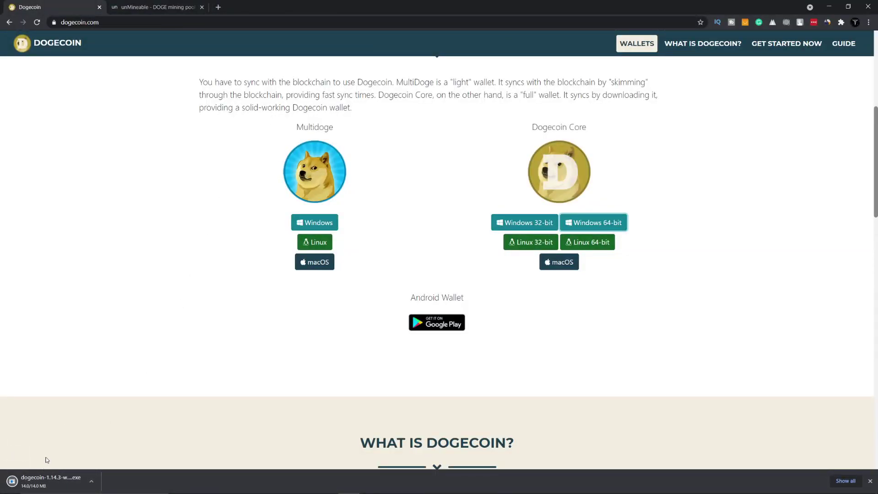
left_click(39, 485)
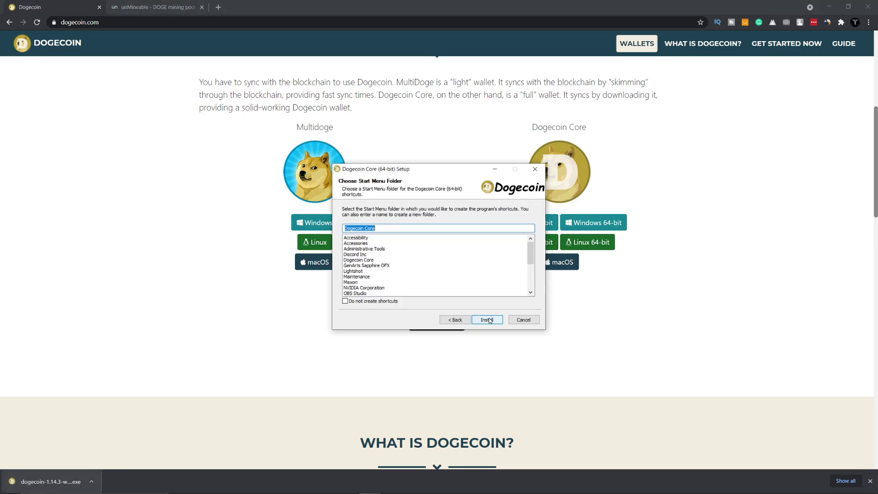
- Install Dogecoin Core and launch the wallet
left_click(487, 320)
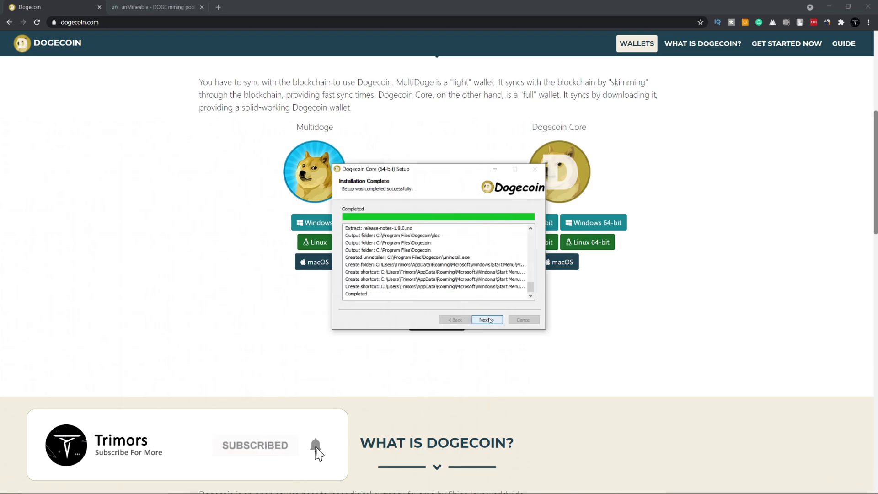
left_click(489, 320)
left_click(487, 320)
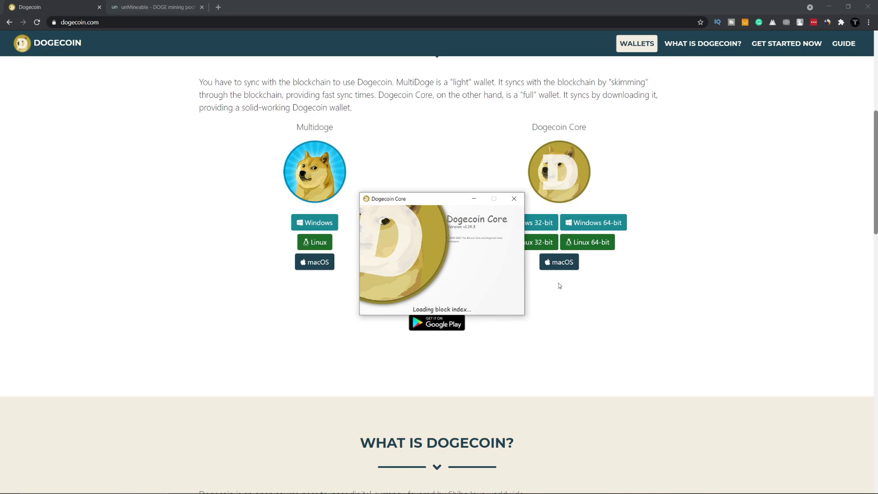
- Hide the wallet's sync notice to reveal the 0 DOGE balance, then restore the browser
left_click(829, 7)
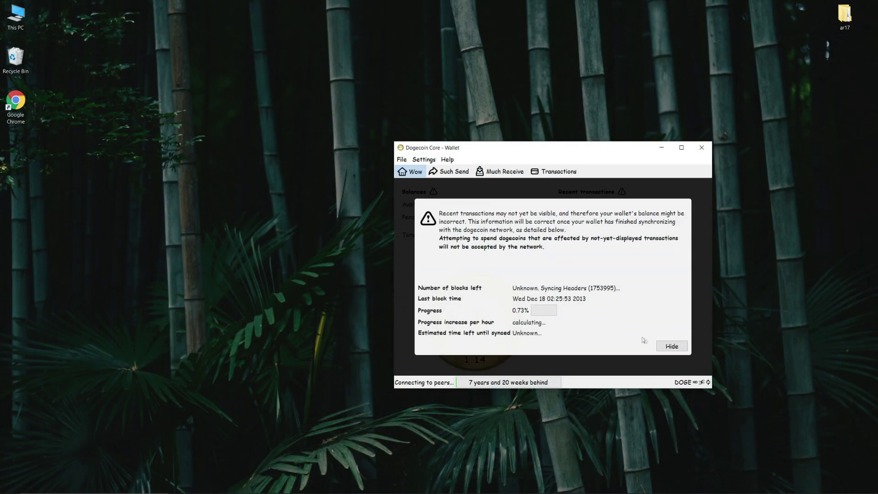
left_click(666, 348)
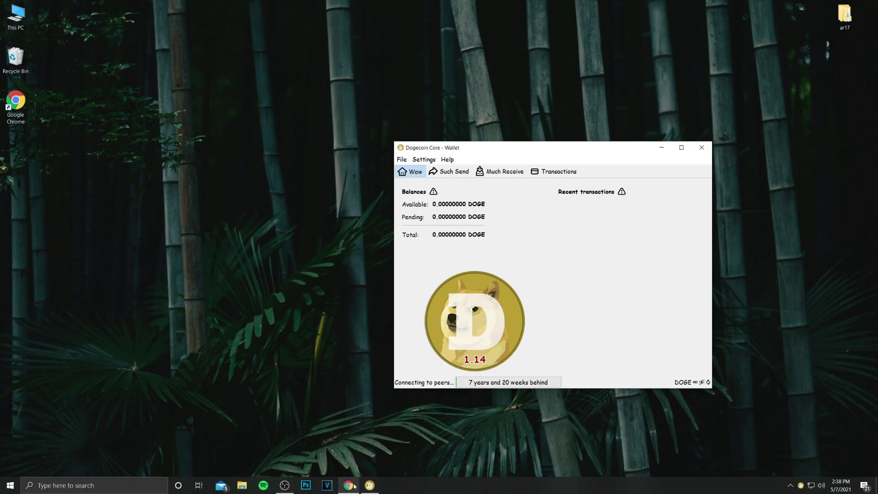
left_click(355, 486)
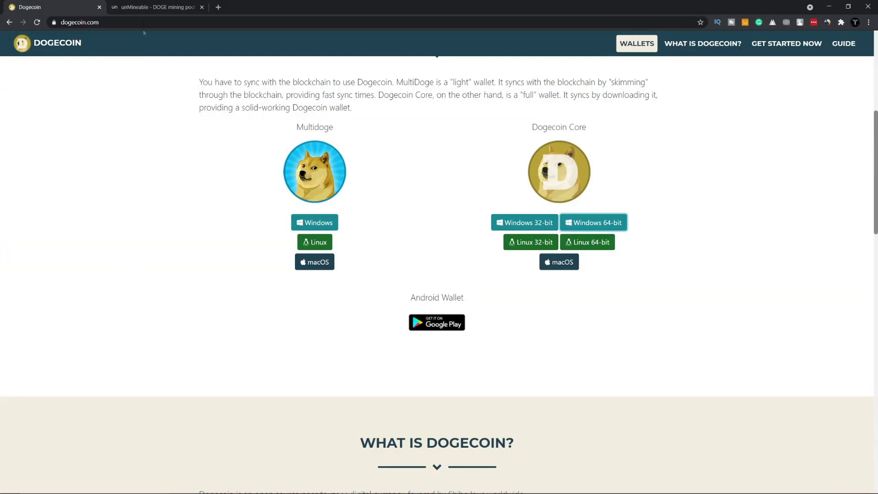
- Save the packed unMineable_Miner_1.0.1-beta zip to Downloads and open it
left_click(151, 8)
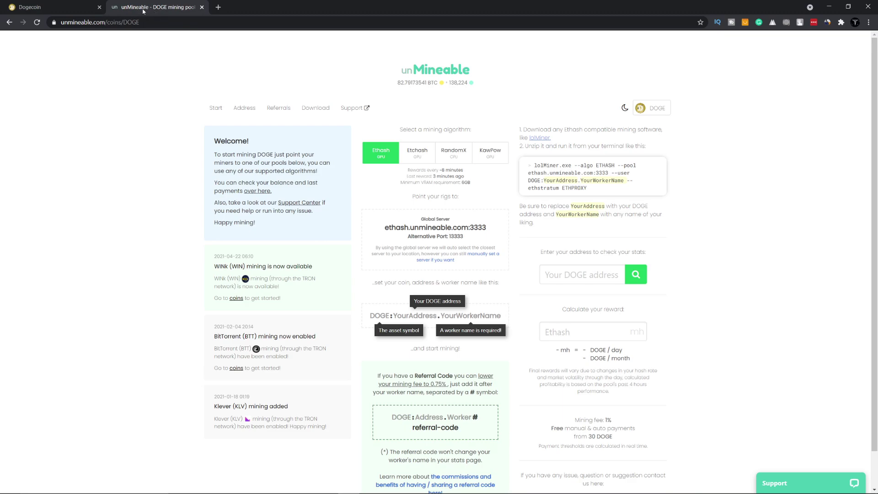
scroll(284, 153, "down", 1)
scroll(284, 154, "up", 1)
left_click(311, 110)
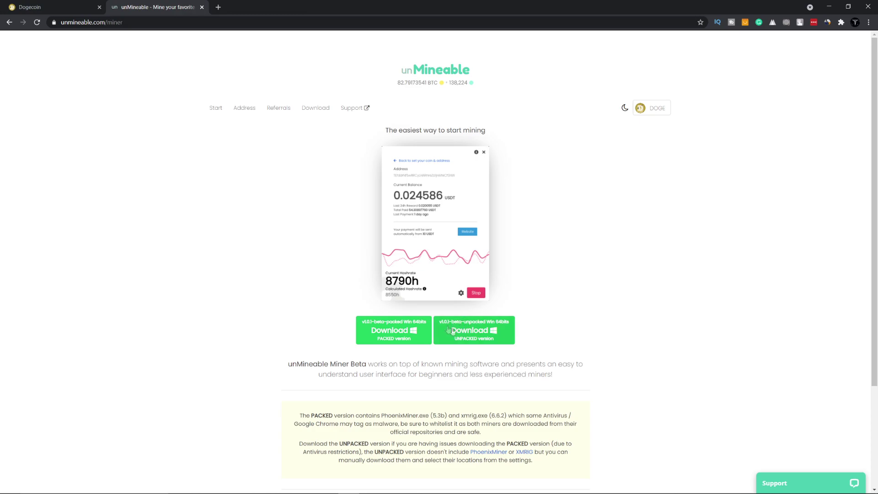
right_click(384, 329)
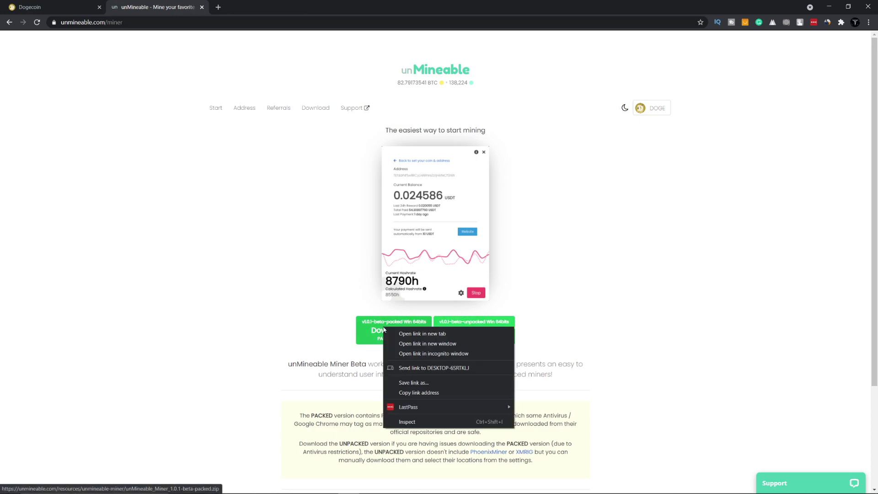
left_click(425, 384)
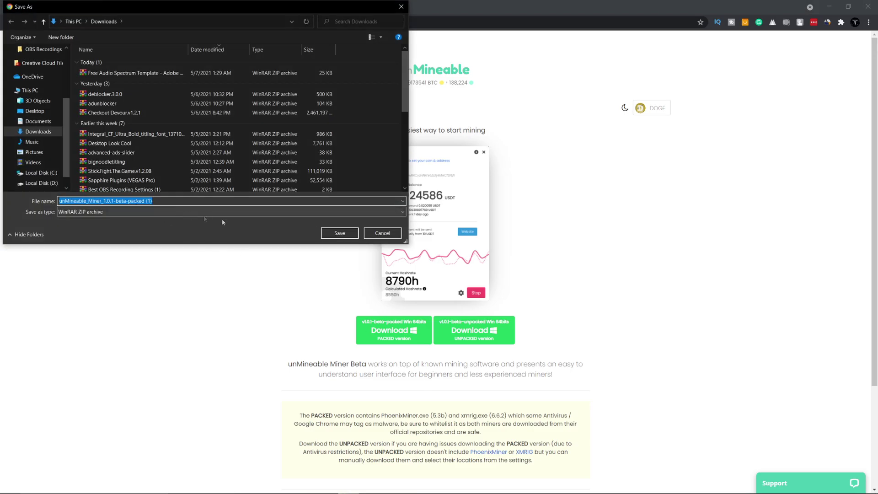
left_click(343, 233)
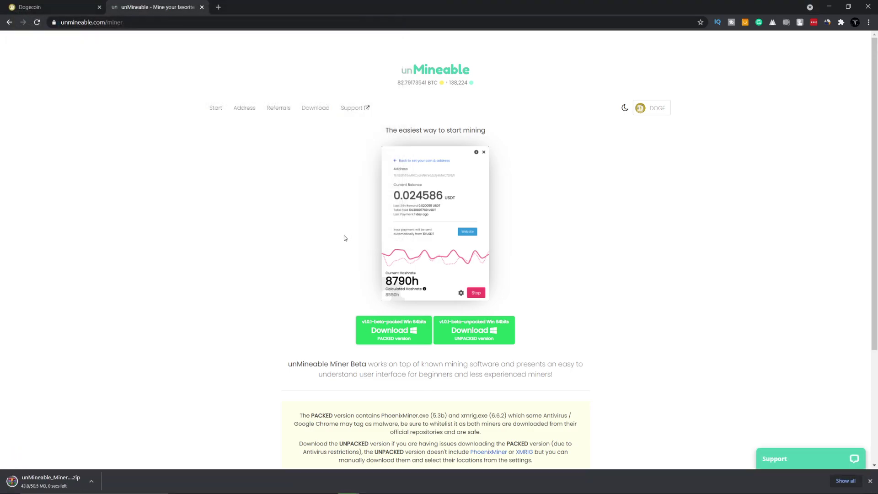
left_click(48, 491)
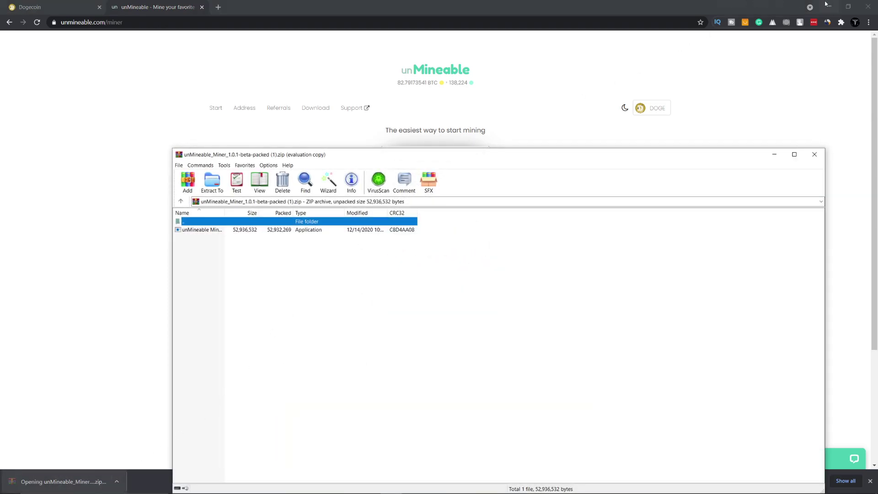
- Extract the unMineable Miner application onto the desktop, replacing the existing copy
left_click(828, 5)
left_click(248, 233)
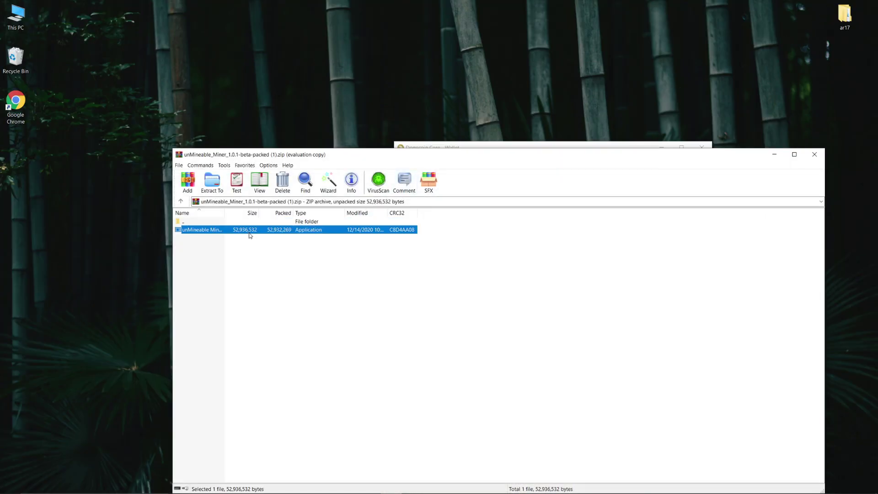
left_click_drag(247, 230, 62, 196)
left_click(177, 219)
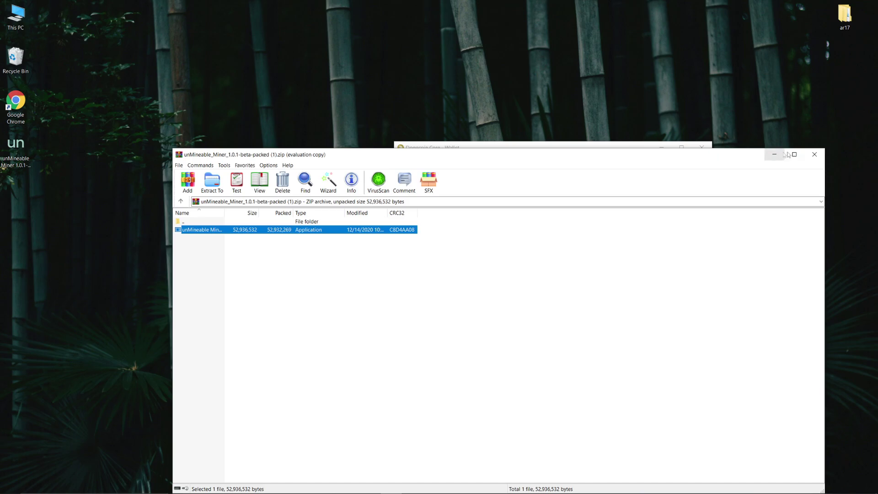
left_click(807, 158)
- Minimise the Dogecoin wallet and launch unMineable Miner from the desktop
left_click(661, 148)
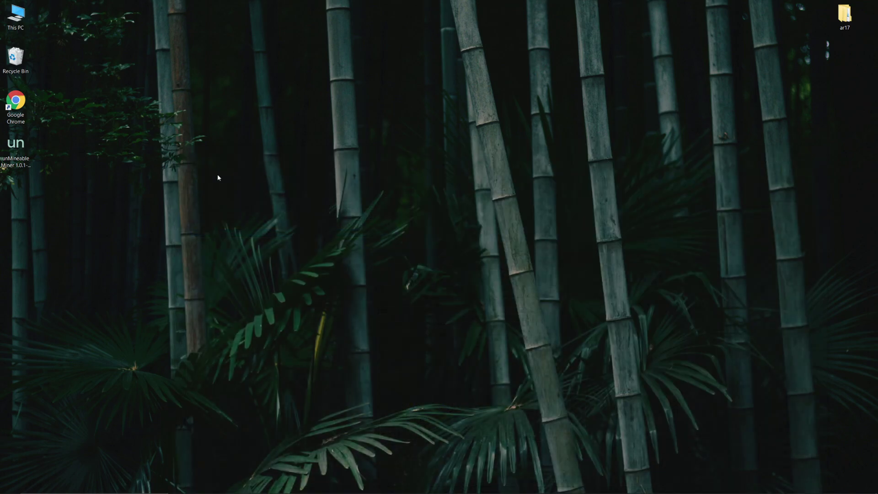
left_click(24, 159)
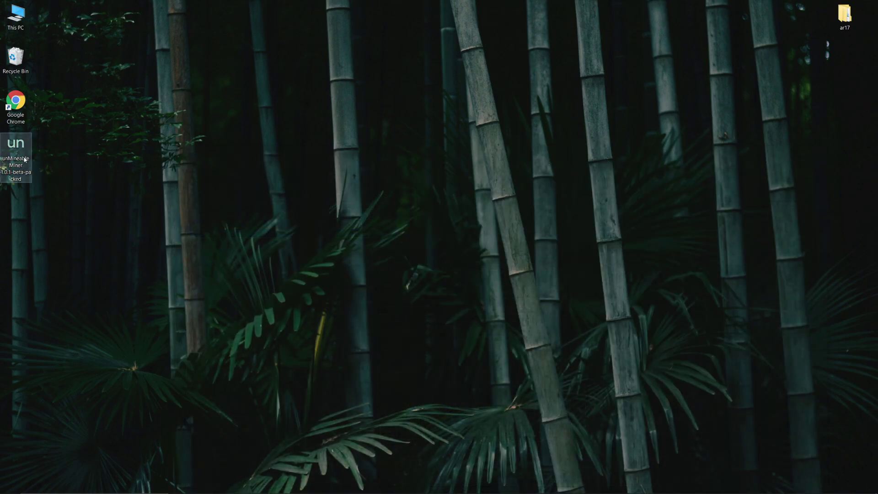
double_click(20, 159)
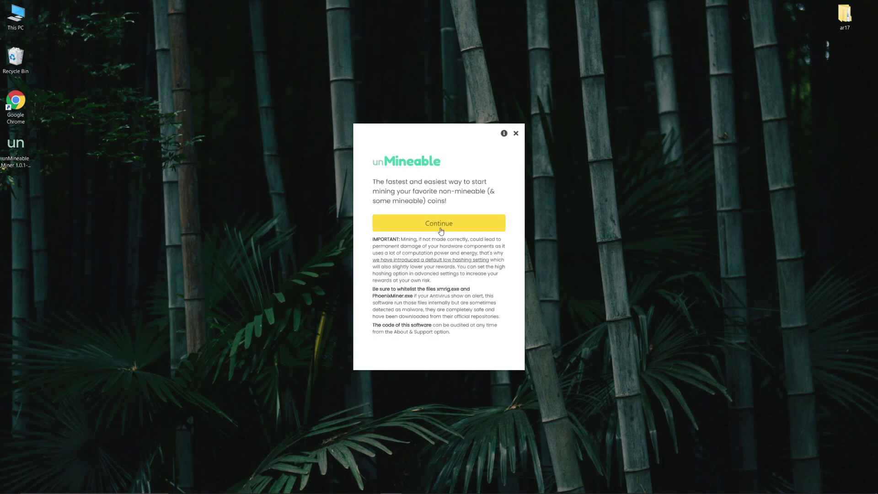
- Get past the miner's welcome screen and keep Graphics Card (GPU) mining
left_click(441, 231)
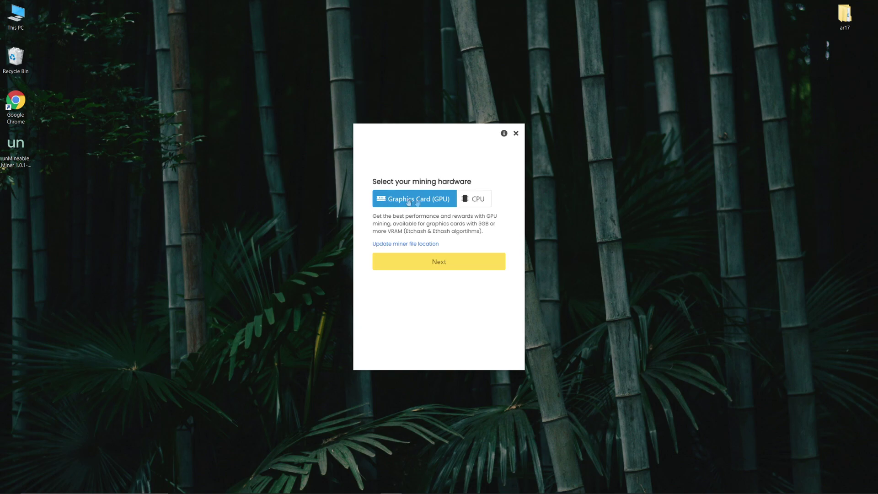
left_click(441, 264)
mouse_move(442, 132)
left_mouse_down()
mouse_move(442, 116)
mouse_move(450, 125)
left_mouse_up()
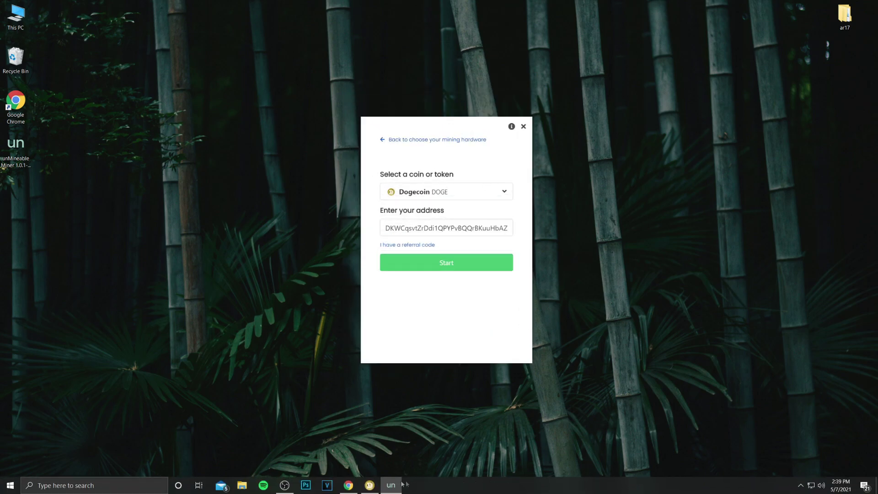
- Bring the Dogecoin Core wallet forward and open its File menu
left_click(370, 485)
left_click_drag(610, 148, 668, 125)
left_click(459, 136)
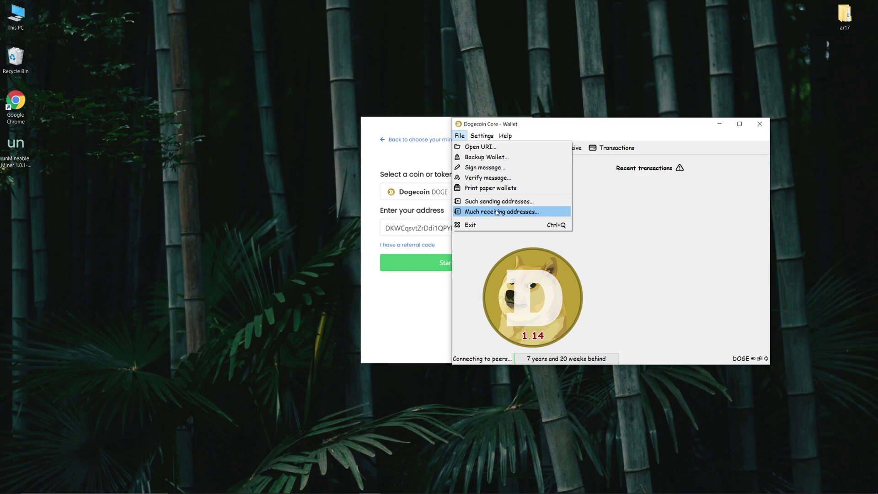
- Copy the wallet's address from Dogecoin Core's receiving addresses list
left_click(497, 212)
left_click(638, 229)
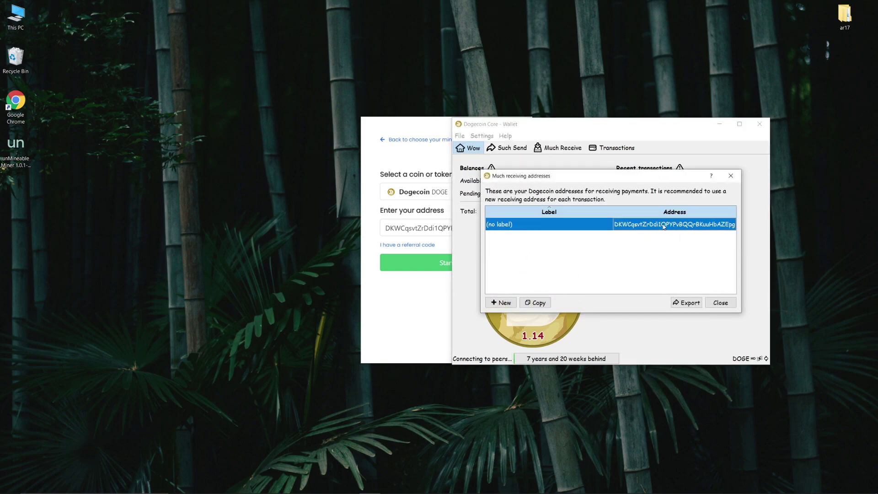
left_click(543, 307)
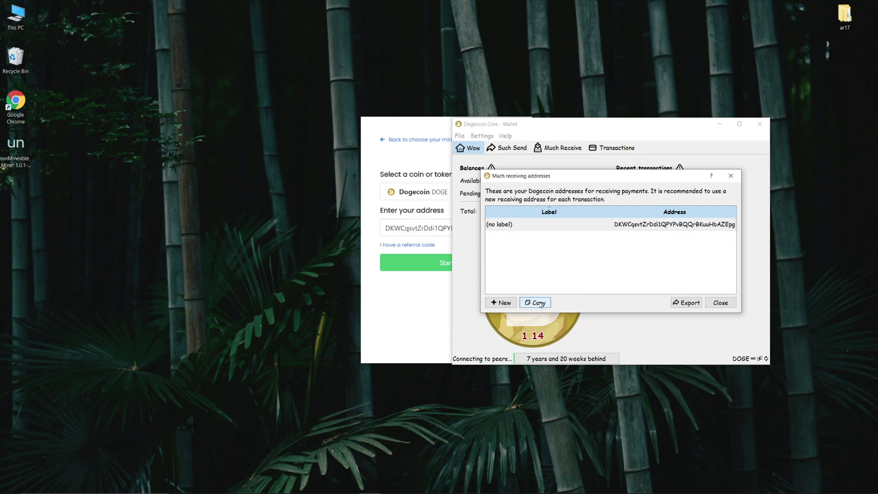
- Replace the miner's payout address with the copied Dogecoin address
left_click(423, 306)
left_click(436, 224)
key("ctrl+a")
key("BackSpace")
key("ctrl+v")
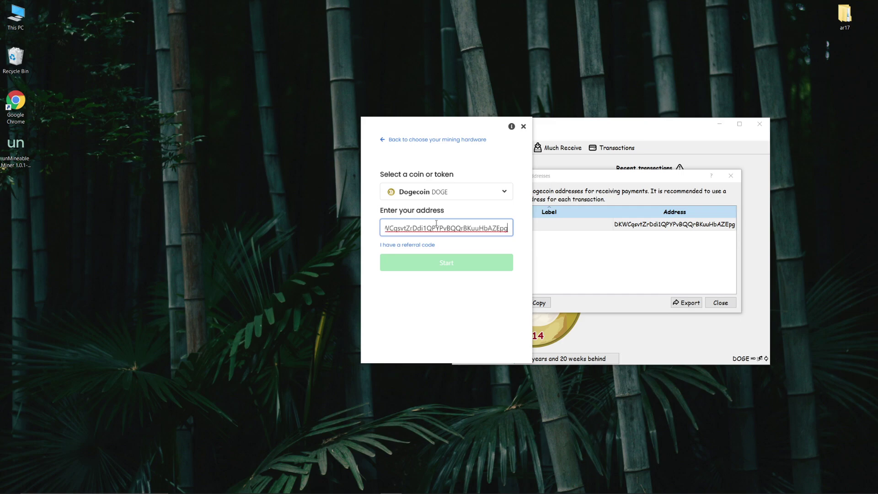
- Start mining to the Dogecoin address until its 2.17114033 DOGE balance shows, then stop
key("ctrl+a")
left_click(420, 231)
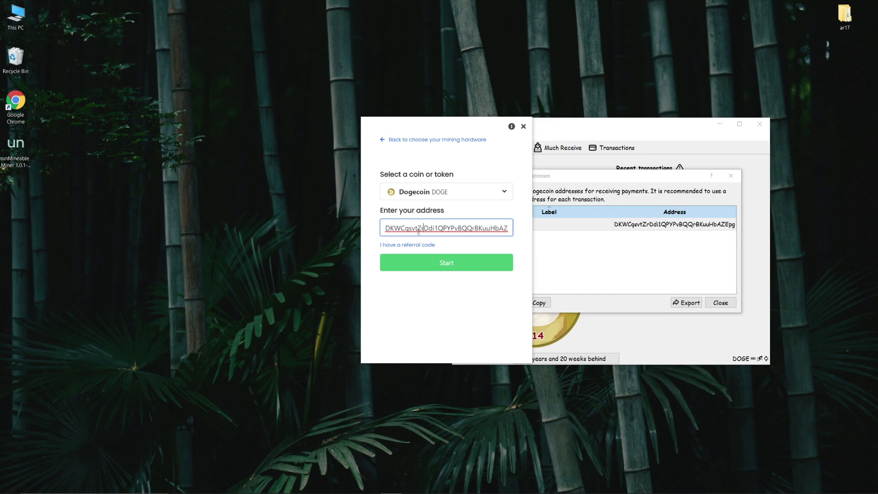
left_click(446, 265)
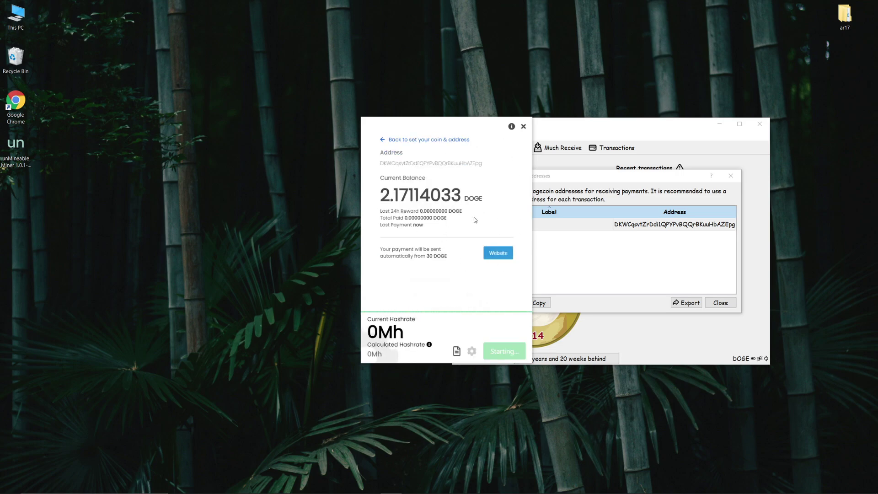
left_click(511, 351)
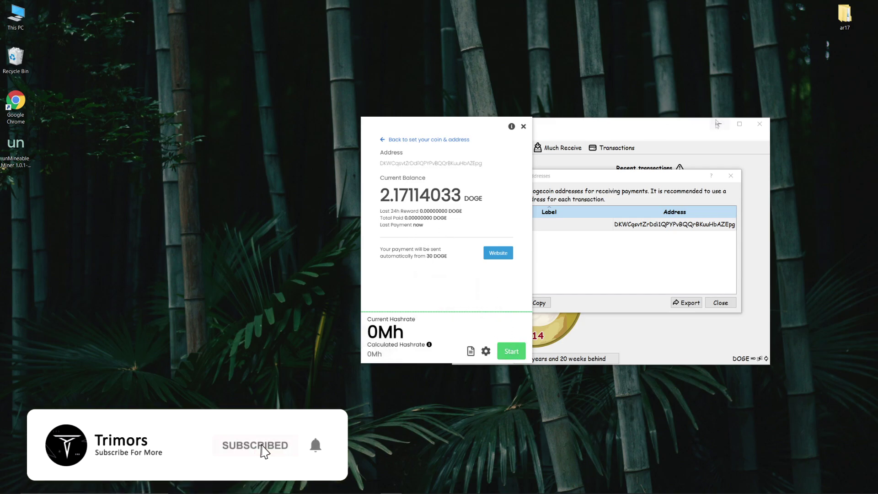
left_click_drag(516, 128, 449, 195)
left_click(403, 185)
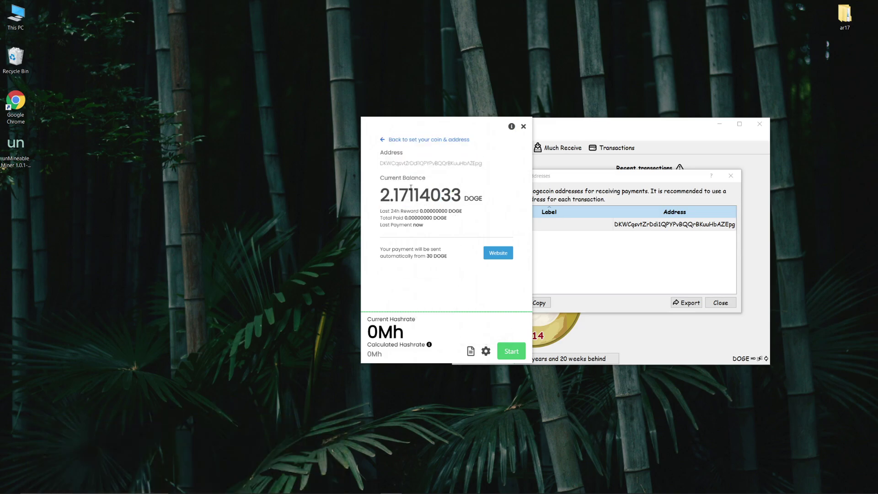
- Save settings with the Ethash algorithm and High mining intensity, then stop the miner
left_click(486, 351)
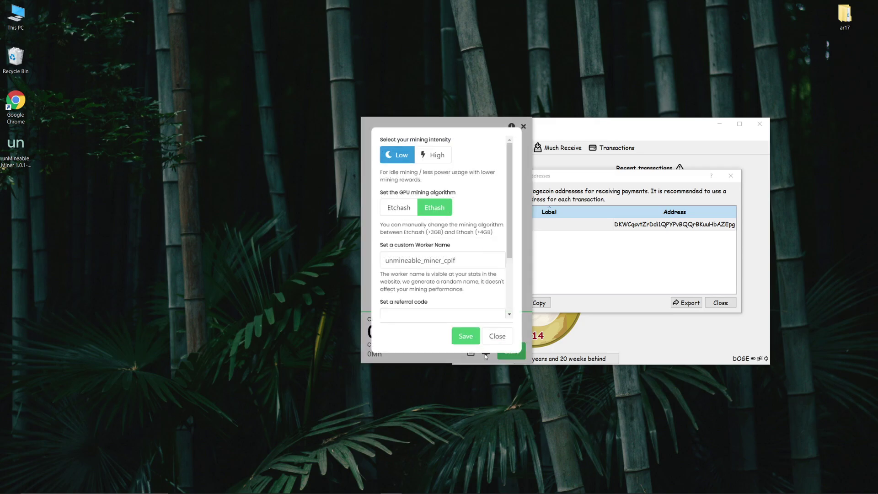
left_click(411, 214)
left_click(421, 216)
left_click(432, 156)
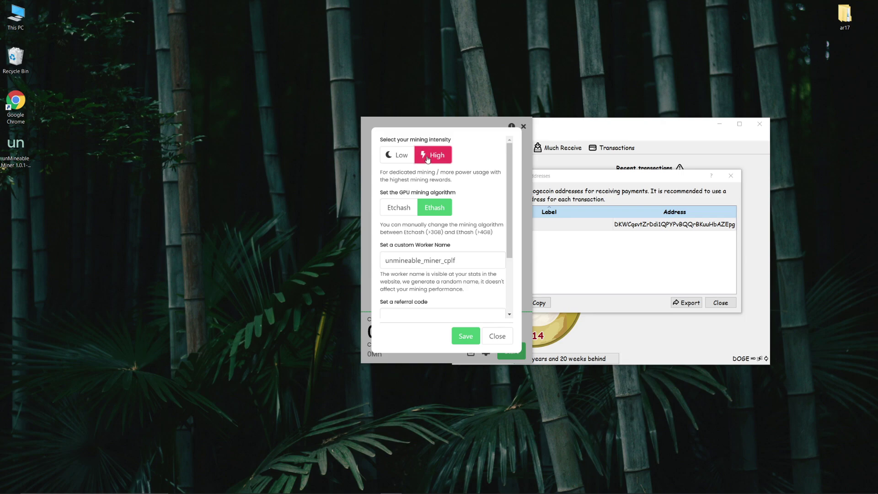
left_click(402, 157)
left_click(471, 339)
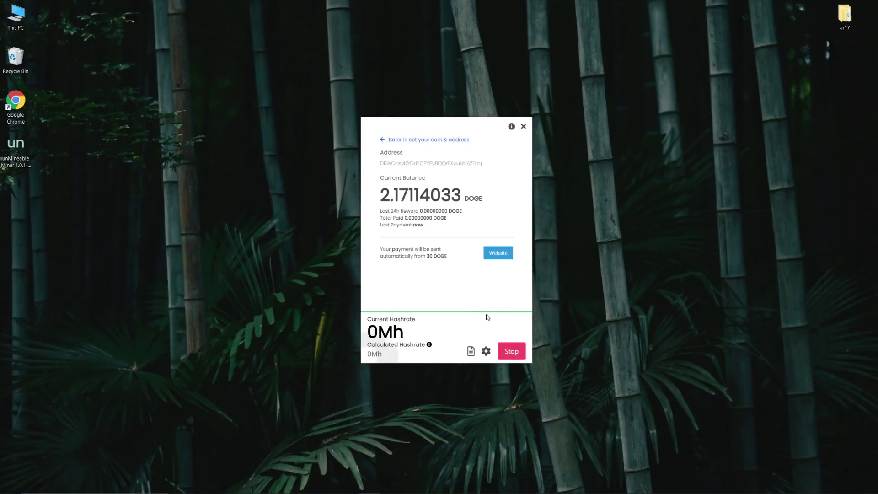
left_click(511, 351)
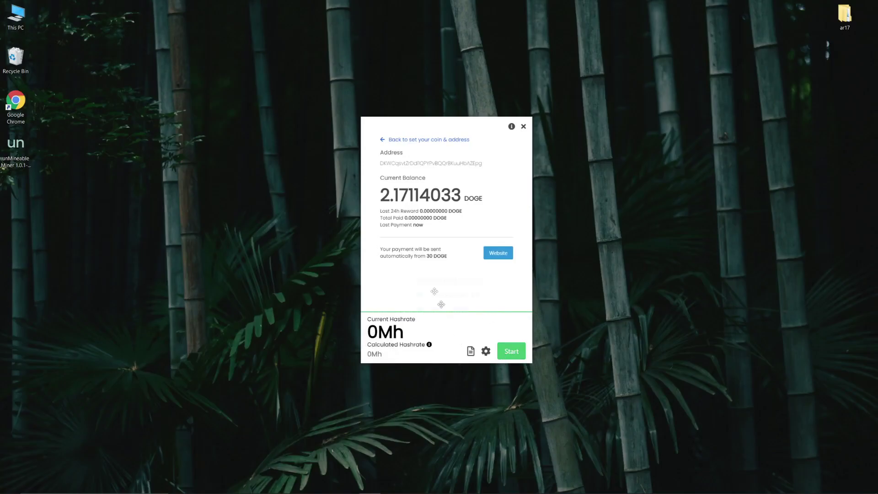
- Review the address's unmineable.com stats: 2.17114033 DOGE balance and 30 DOGE payout threshold
left_click(386, 163)
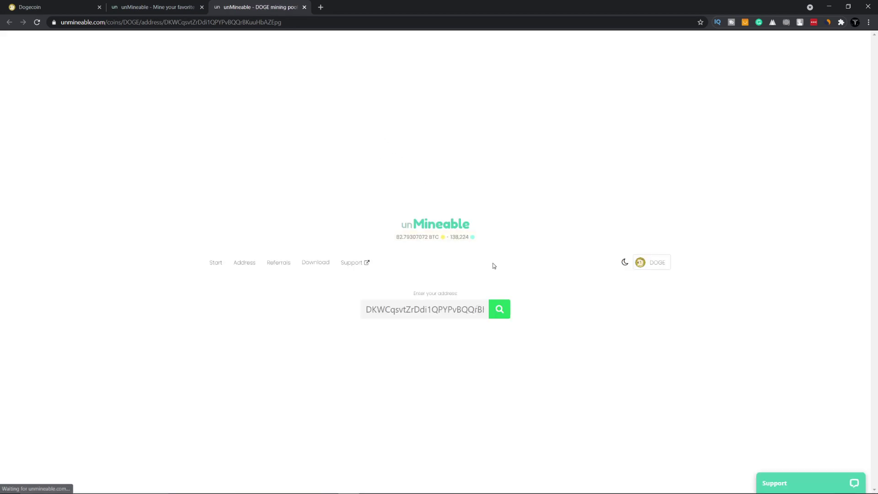
left_click_drag(393, 200, 483, 206)
left_click(520, 250)
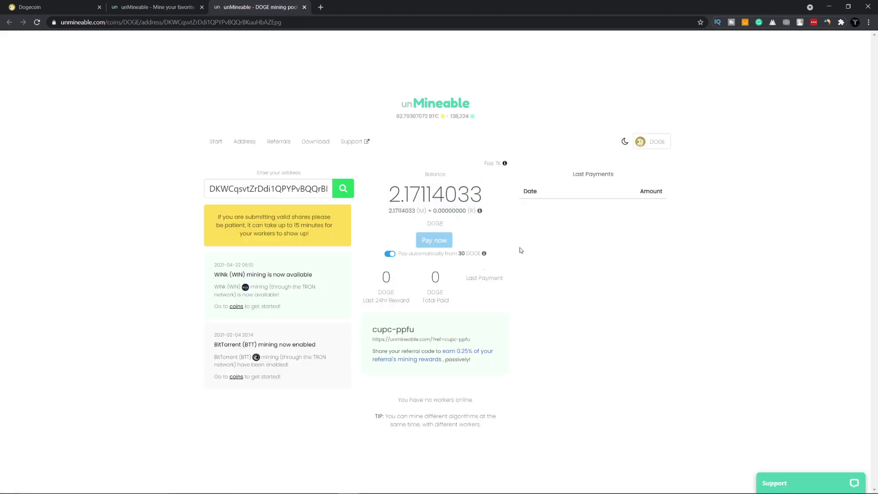
double_click(462, 254)
left_click(482, 262)
- Close Chrome and start Dogecoin mining again in unMineable Miner
left_click(868, 6)
left_click(512, 351)
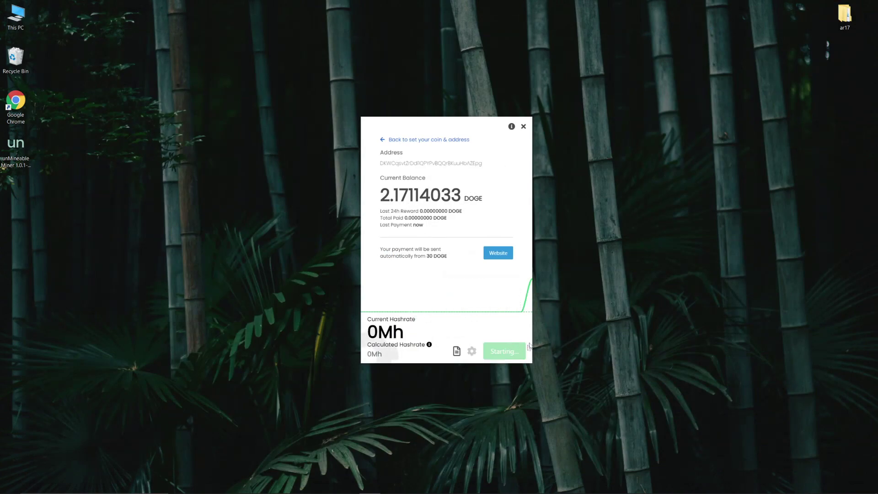